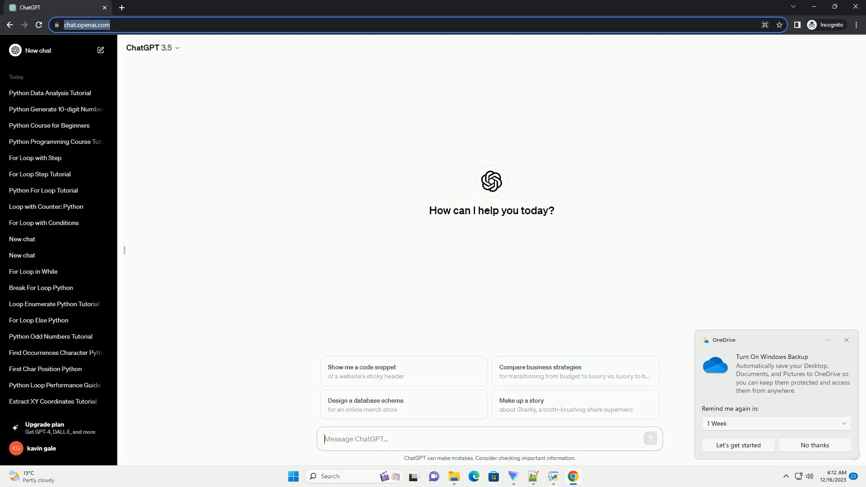
text(write an informative tutorial about grid search hyperparameter tuning python with code example)
Step: Submit the request for a grid search hyperparameter tuning tutorial and let ChatGPT respond
key(Return)
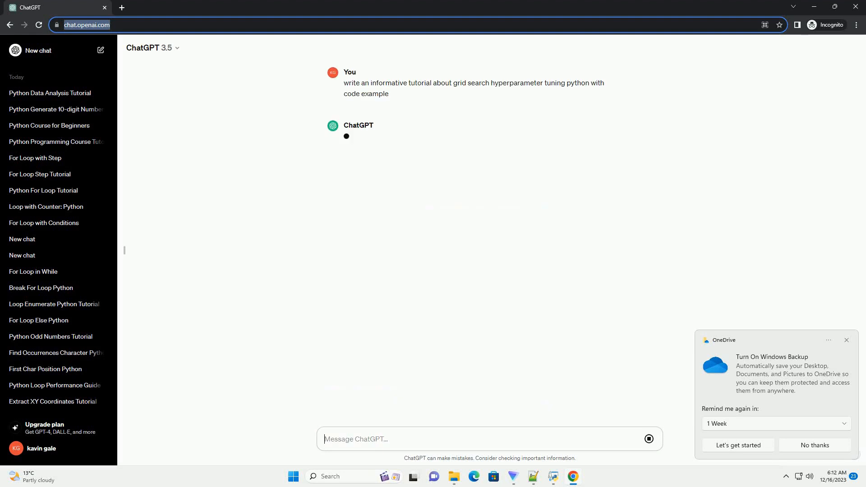